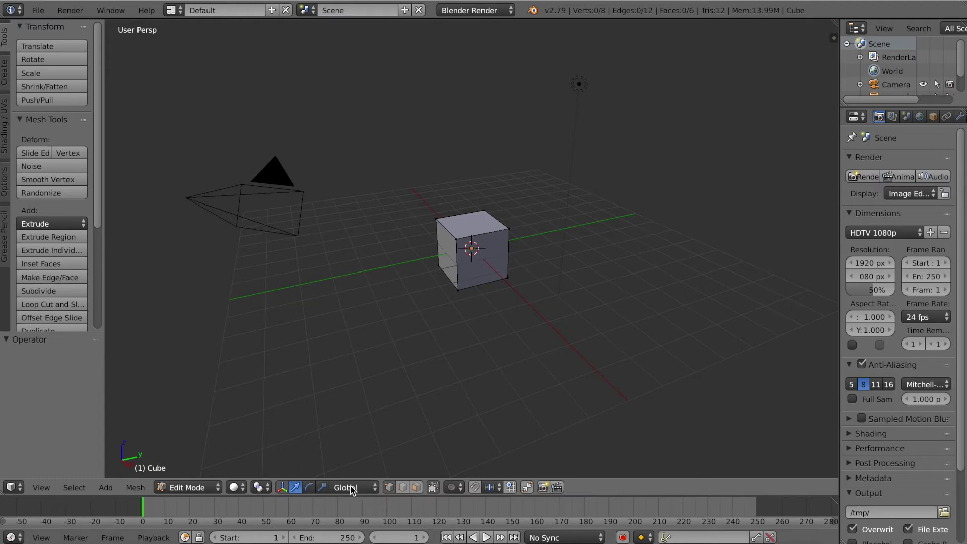
In face select mode, extrude the cube's top face upward twice, about 1.5 units each time, and deselect everything.
click(416, 487)
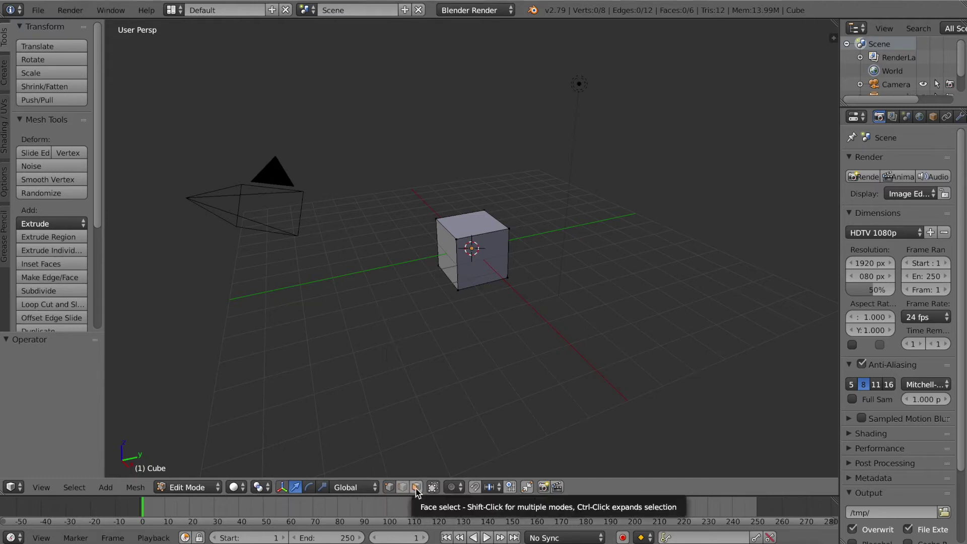
key(c)
click(471, 223)
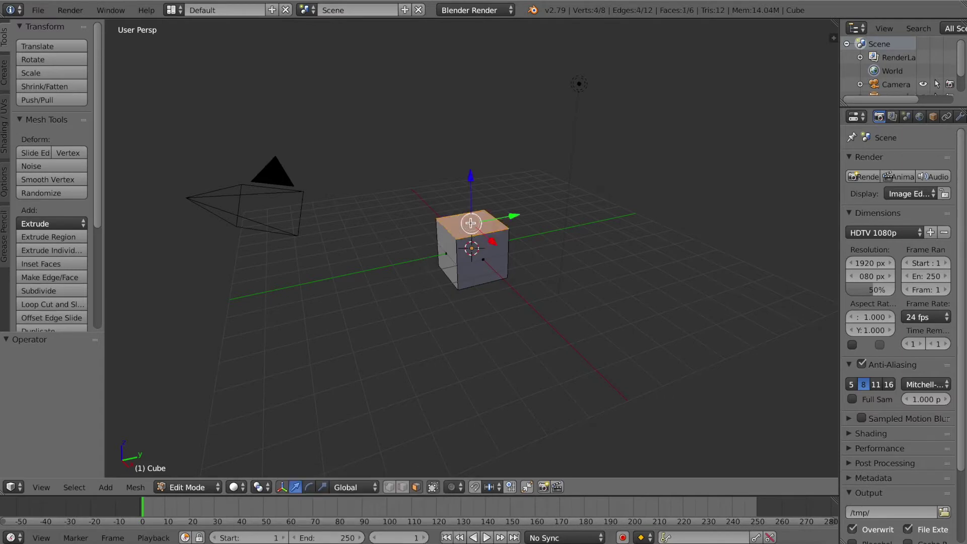
key(e)
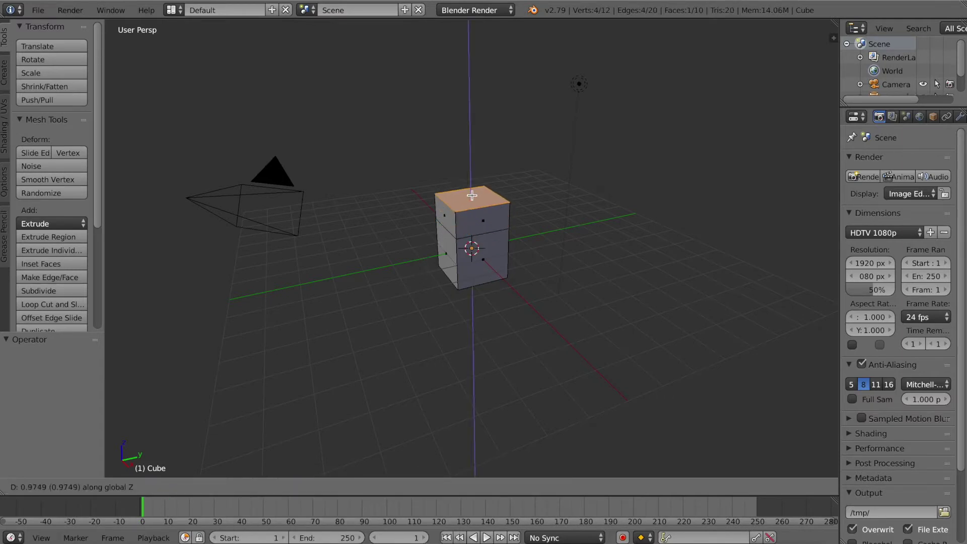
click(471, 181)
key(e)
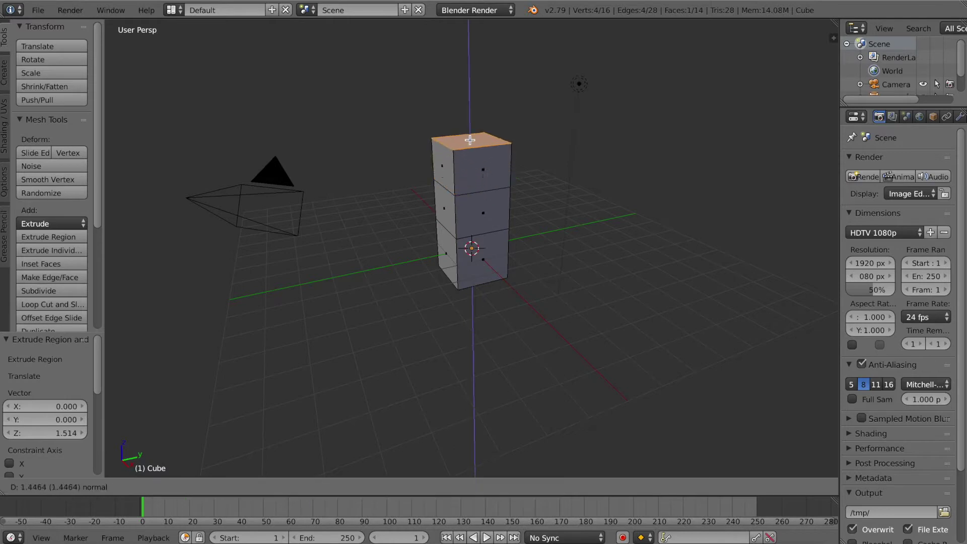
click(471, 138)
key(a)
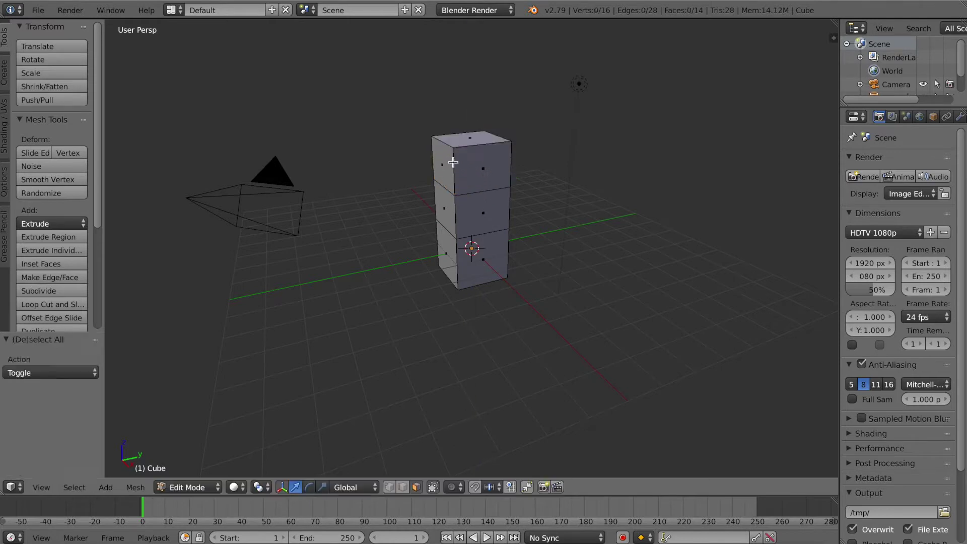
Extrude the middle block's -Y side face outward twice, about 1.5 units each time, to form one arm of the cross.
right_click(442, 206)
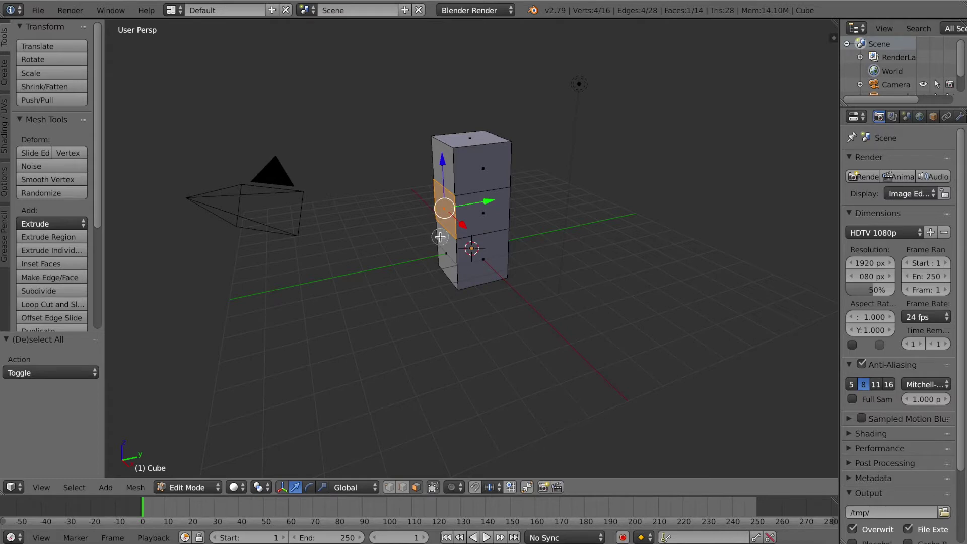
key(e)
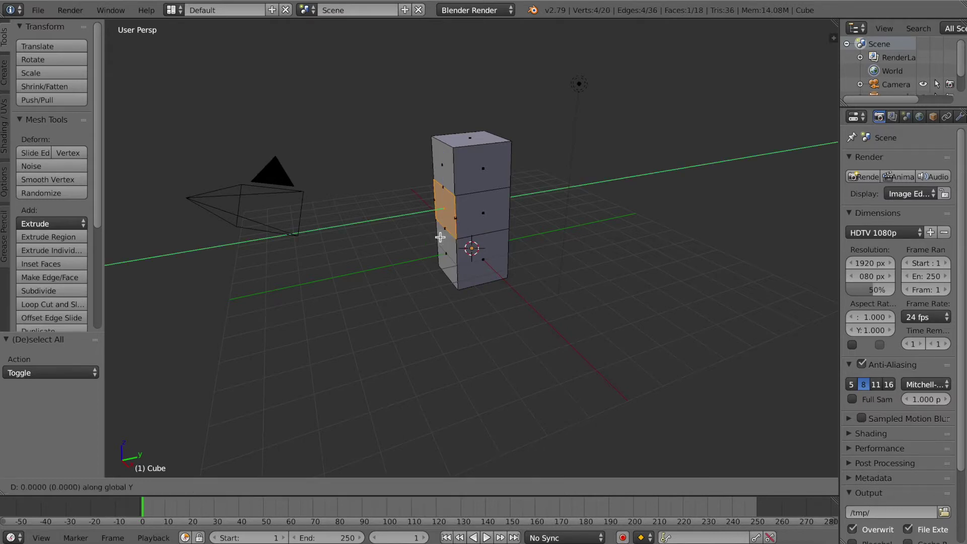
click(397, 239)
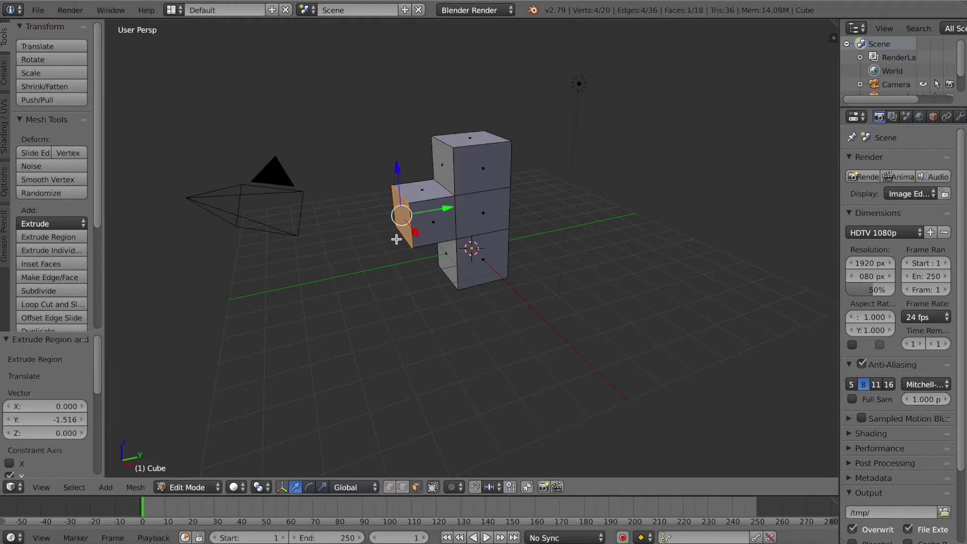
key(e)
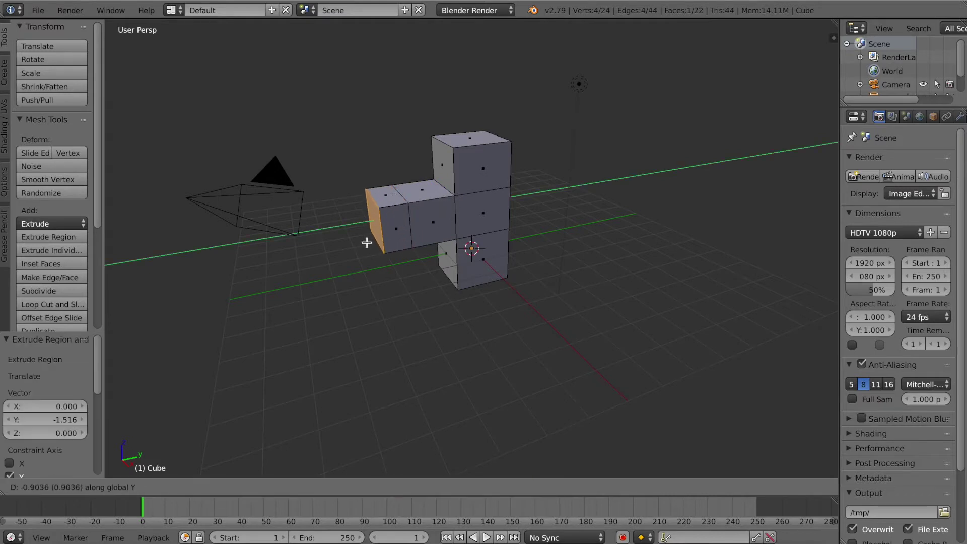
click(353, 244)
Extrude the middle block's +Y side face outward twice, about 1.5 units each time, to form the opposite arm.
key(KP_6)
key(KP_6)
key(KP_6)
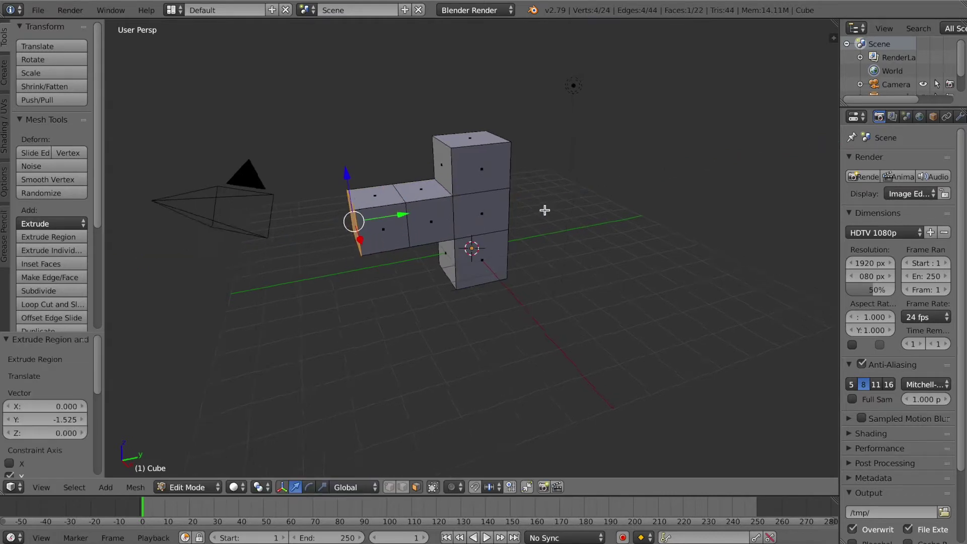
key(a)
right_click(499, 207)
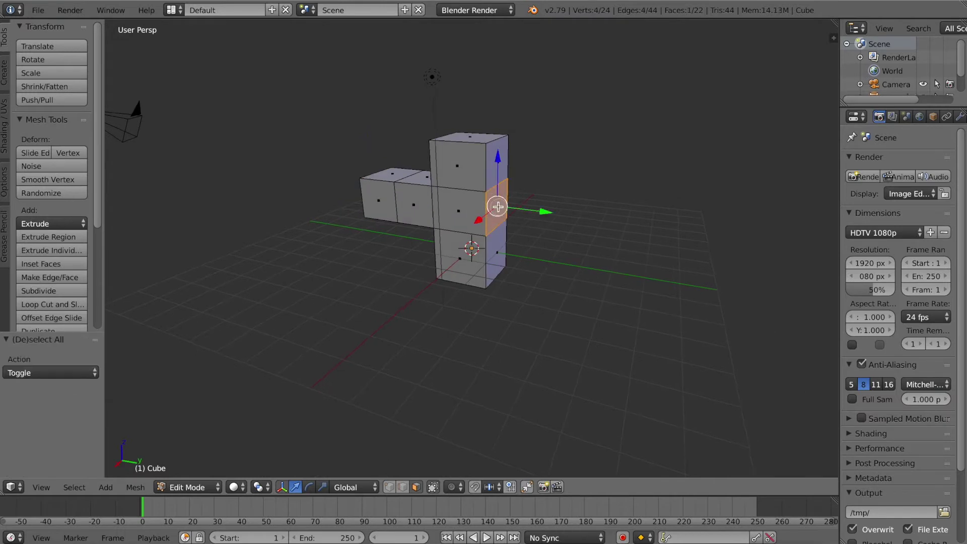
key(e)
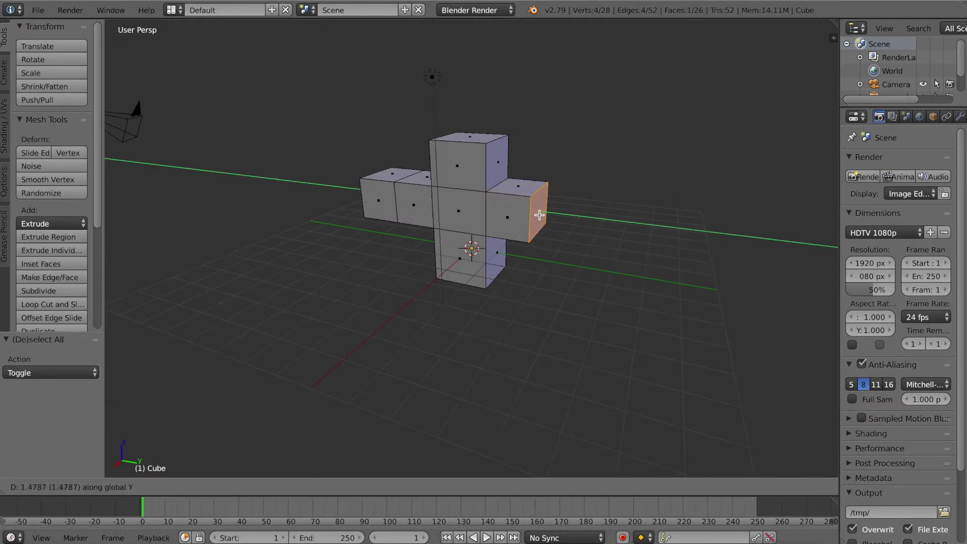
click(539, 215)
key(e)
click(579, 229)
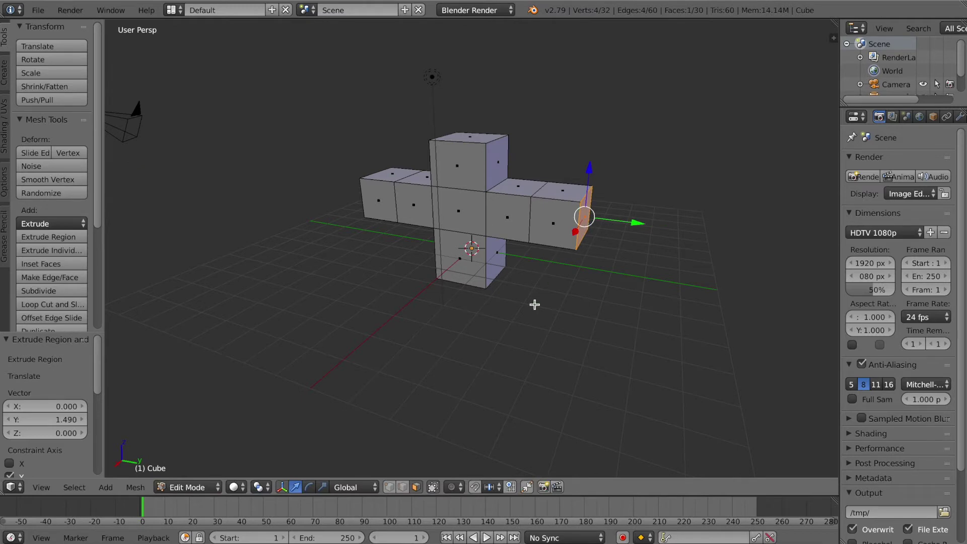
Deselect all faces of the cross mesh and display it as a wireframe.
key(KP_4)
key(KP_4)
key(KP_2)
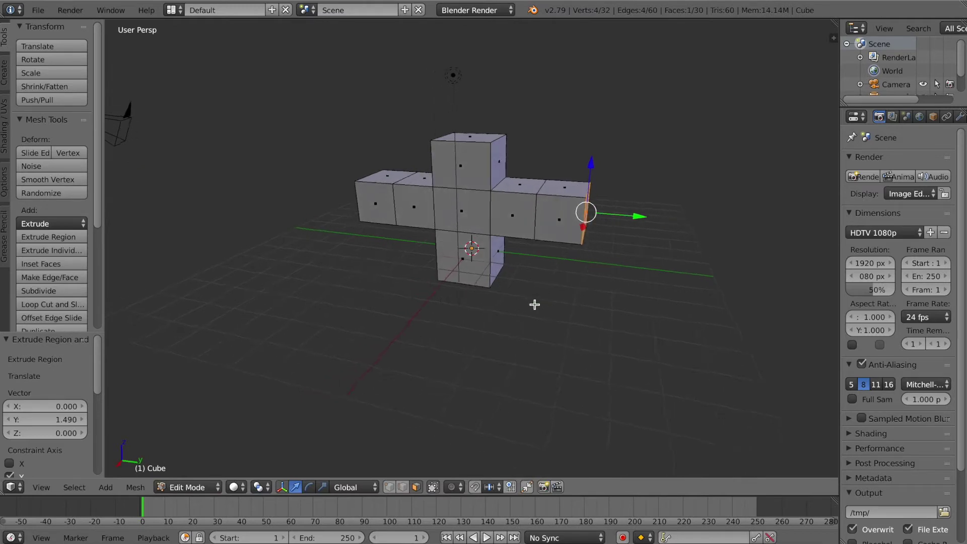
key(KP_2)
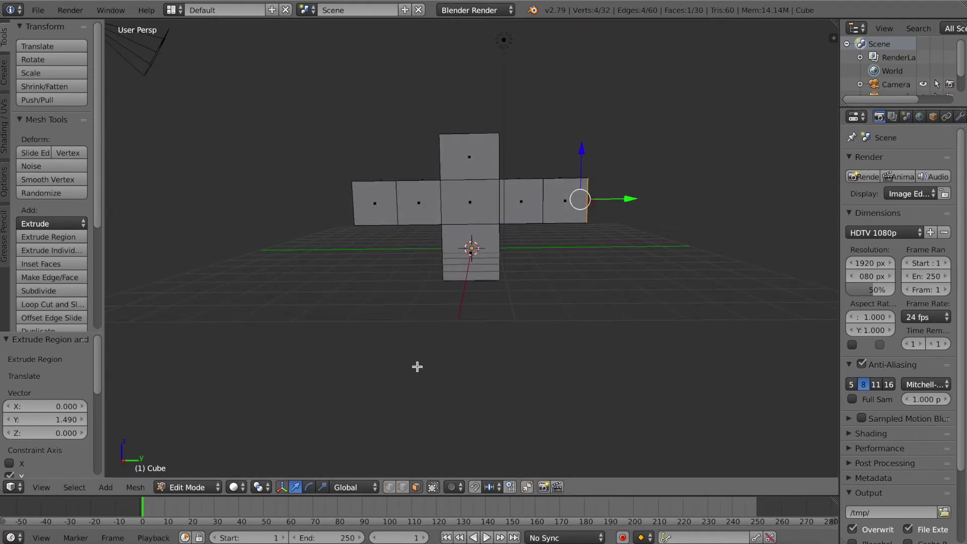
click(214, 487)
key(a)
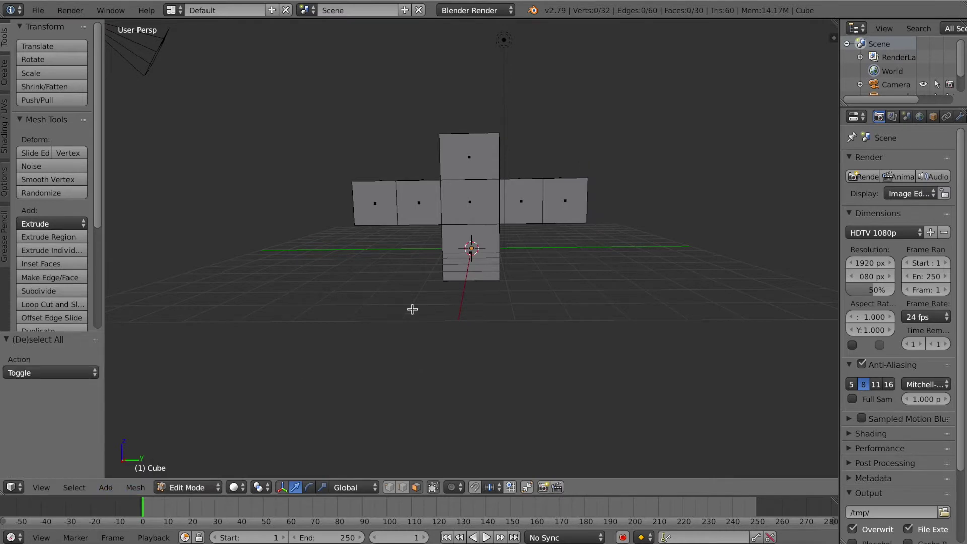
key(z)
Switch to Object Mode and move the cross mesh down about 1.84 units along the Z axis.
click(211, 492)
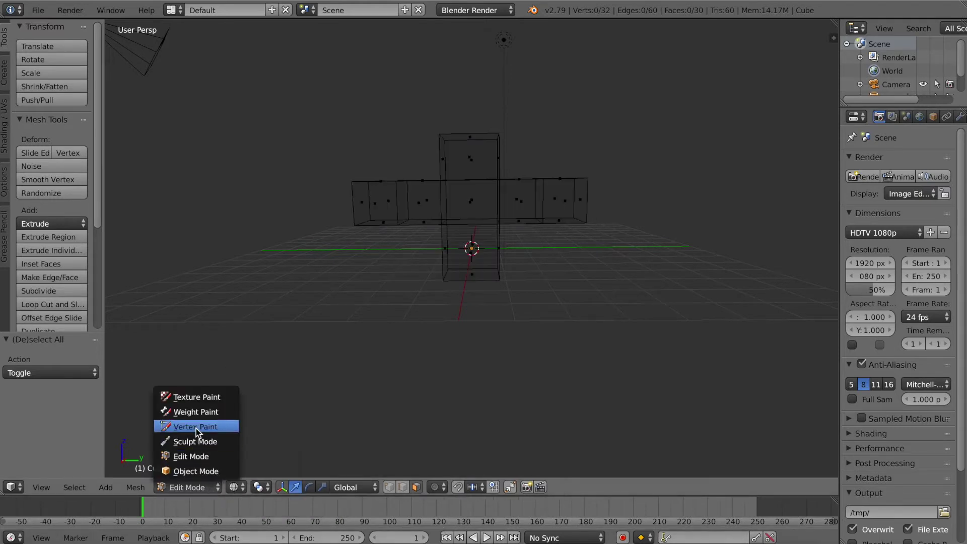
click(199, 477)
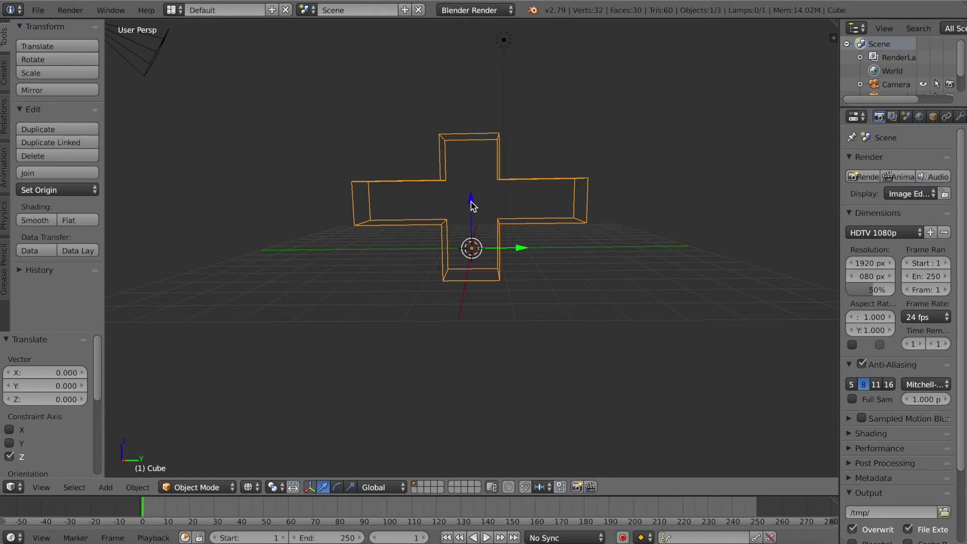
drag(472, 204, 473, 279)
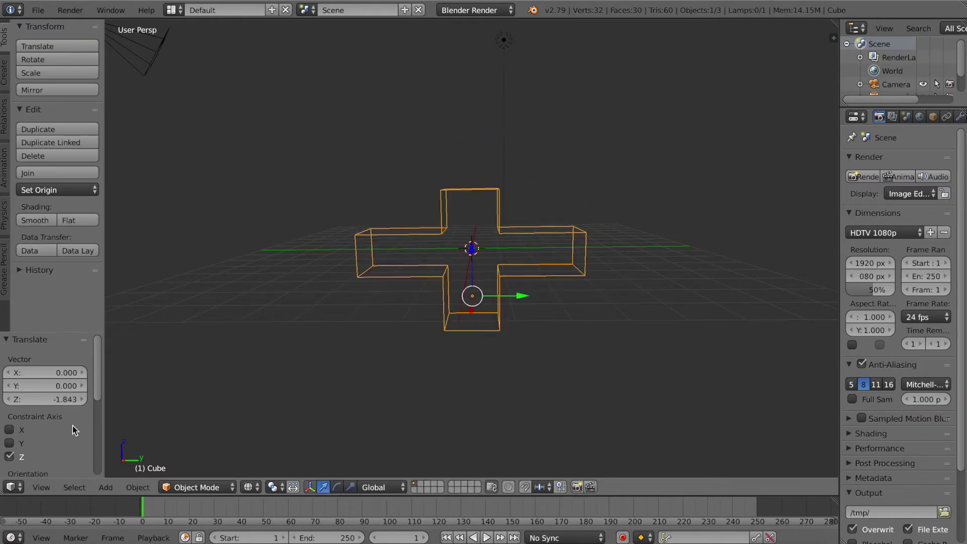
Add a single-bone armature at the origin, working in the left view with wireframe display.
click(42, 488)
click(63, 404)
click(41, 487)
click(50, 362)
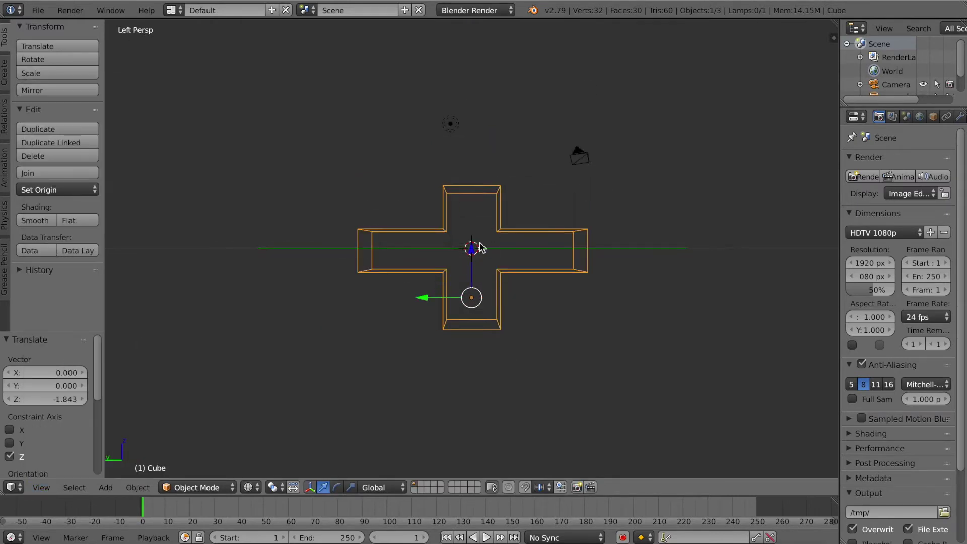
key(shift+a)
click(528, 317)
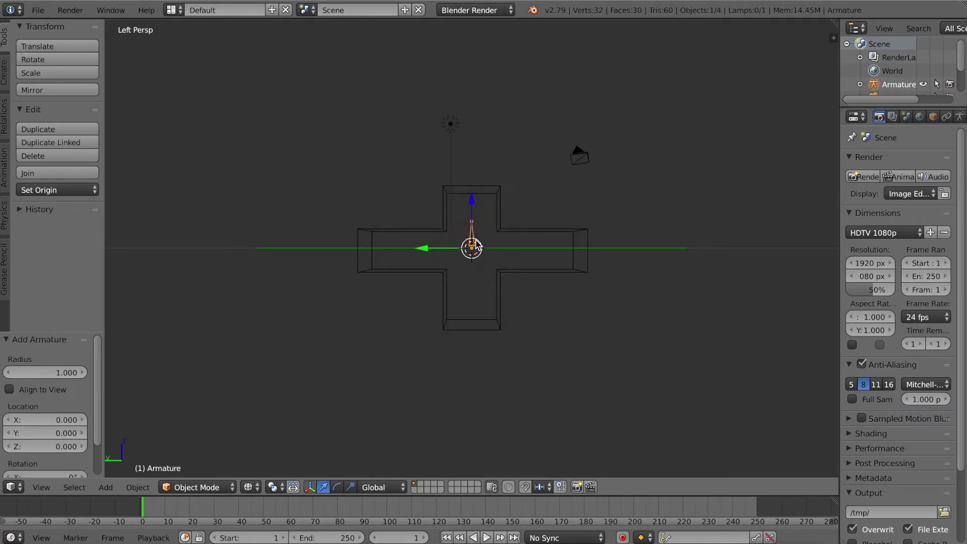
key(z)
key(z)
Edit the armature and extrude a second bone from its tip up to the end of the upper arm.
key(Tab)
key(e)
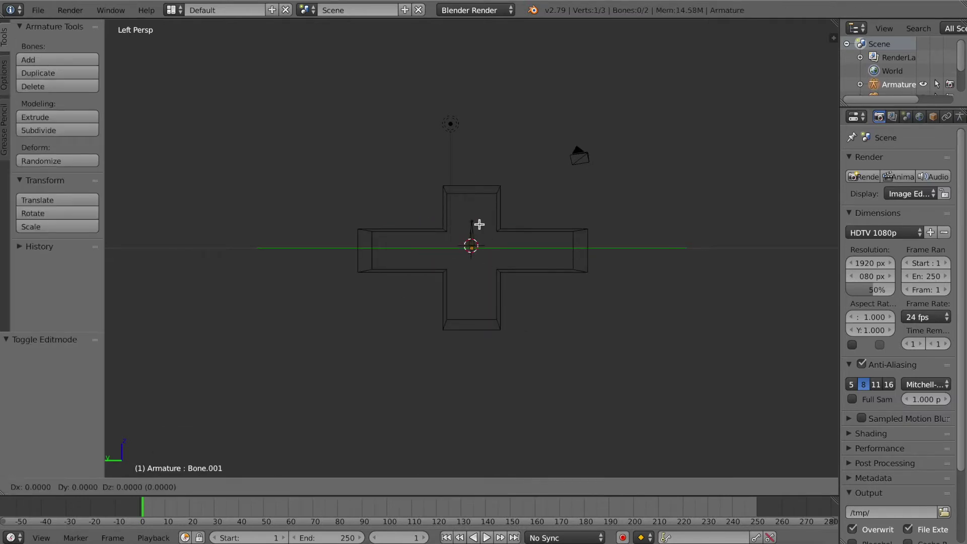
click(479, 198)
Extrude a chain of three bones from the base joint at the origin along the -Y arm to its end.
key(a)
right_click(469, 248)
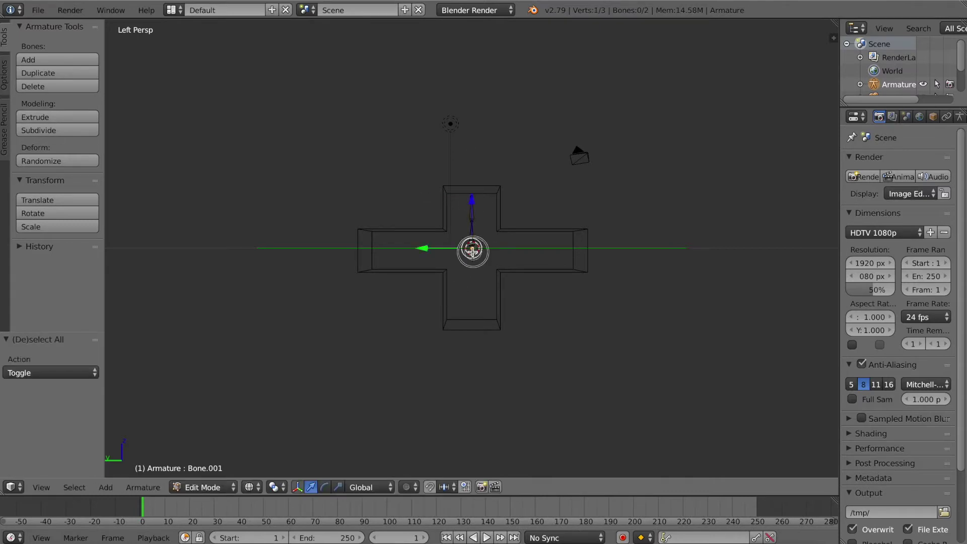
key(e)
click(515, 247)
key(e)
click(551, 251)
key(e)
click(583, 250)
Extrude a chain of bones from the base joint at the origin along the +Y arm to its end.
key(a)
right_click(468, 251)
key(e)
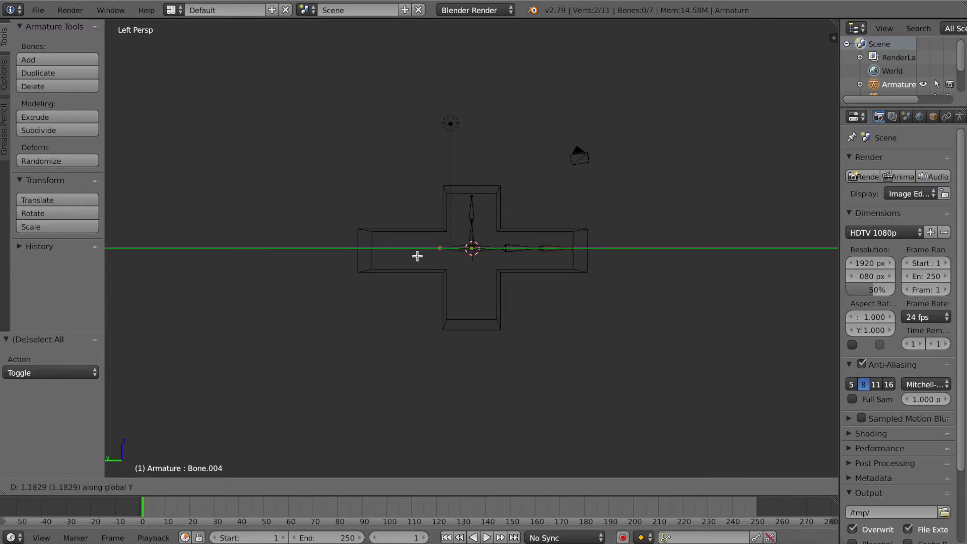
click(352, 257)
Extrude bones from the base joint down along Z into the lower arm, with the last one about 1.69 units long.
key(a)
key(e)
key(z)
click(471, 322)
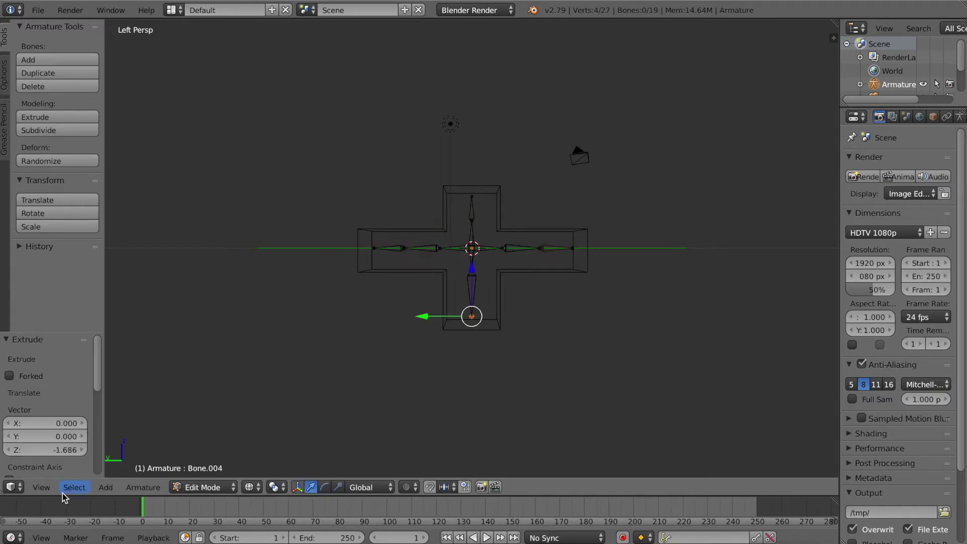
In Object Mode, parent the cross mesh to the armature using Armature Deform with Automatic Weights.
middle_drag(491, 287, 498, 282)
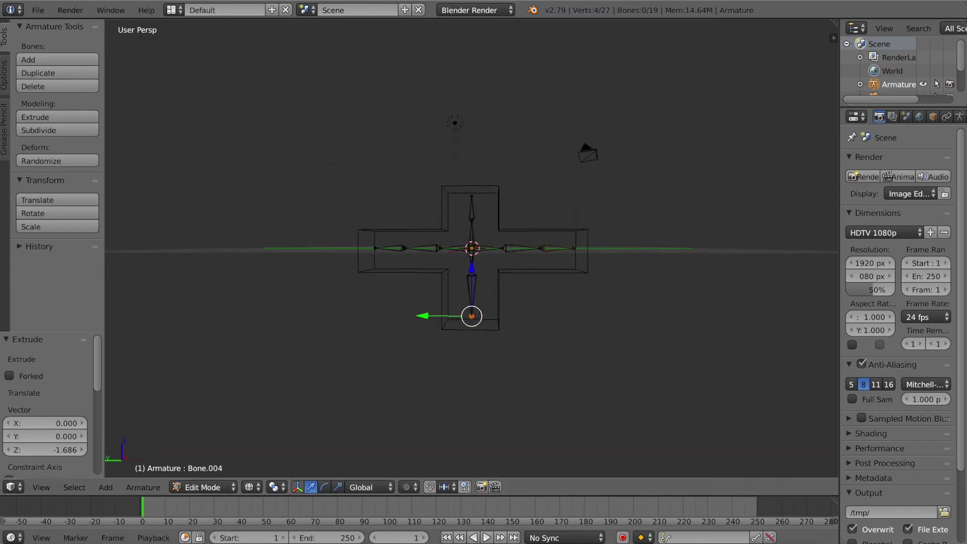
click(229, 487)
click(217, 471)
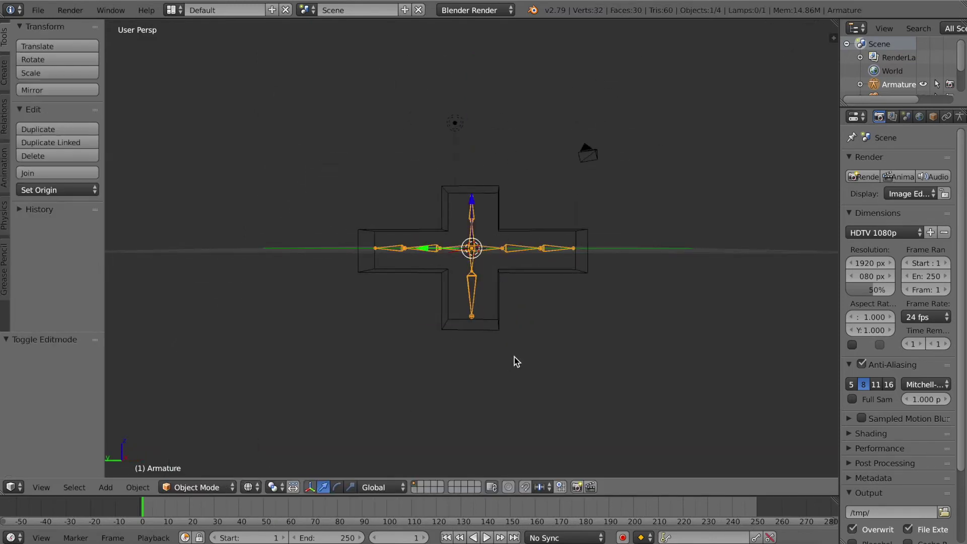
scroll(963, 60, down, 2)
click(891, 74)
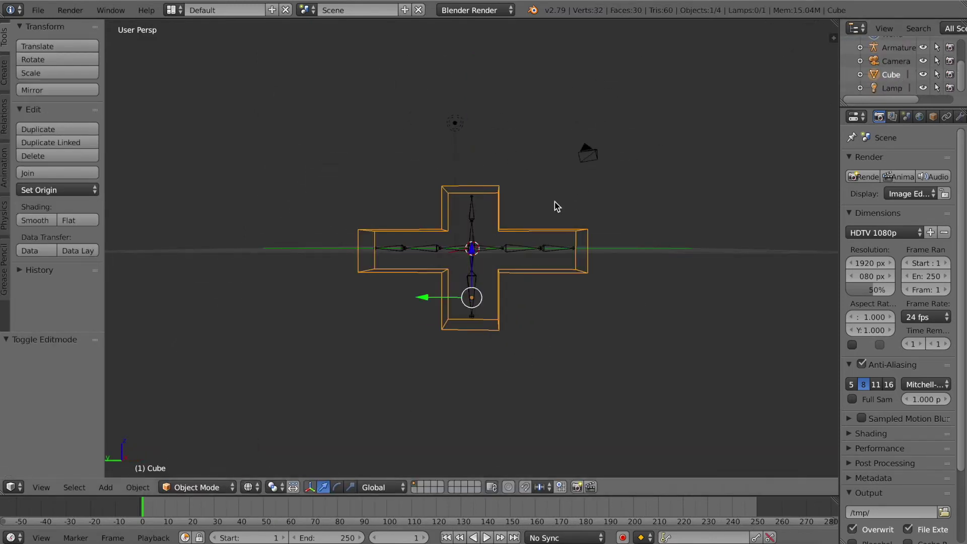
ctrl+click(892, 49)
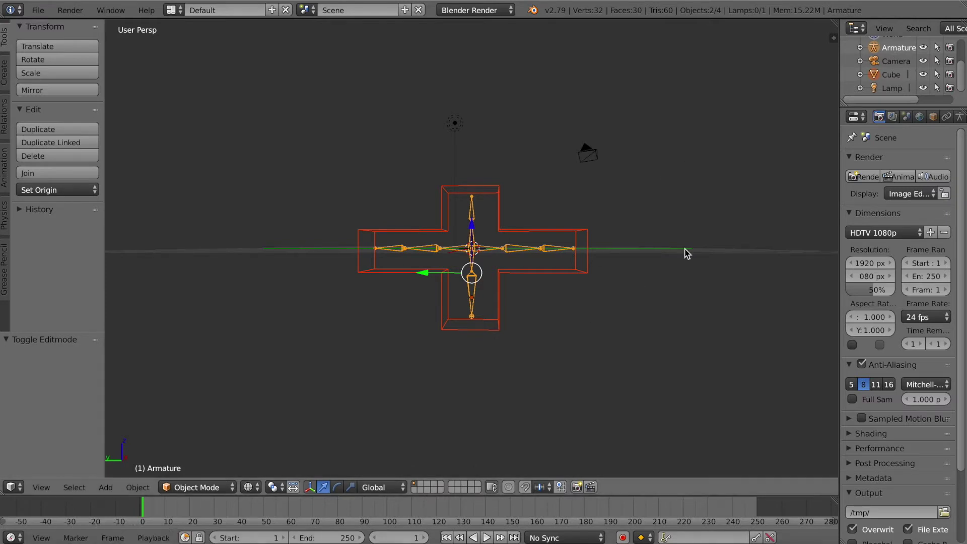
key(Left)
key(ctrl+p)
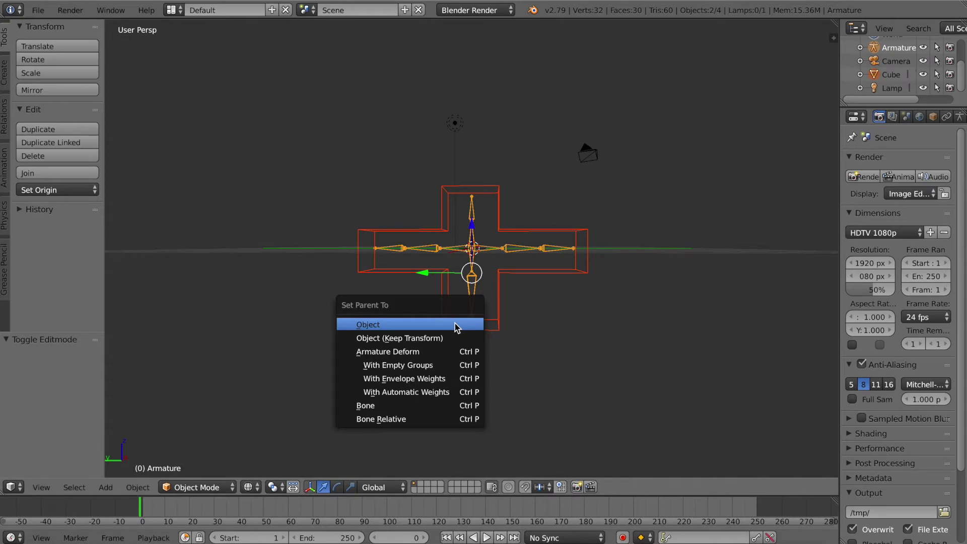
click(444, 393)
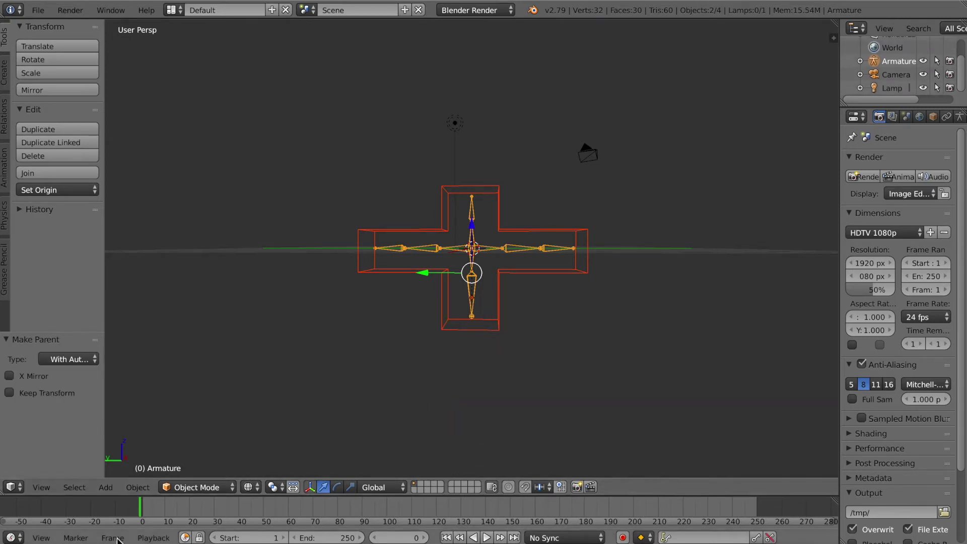
Switch the armature to Pose Mode and deselect all of its bones.
click(196, 487)
click(194, 439)
key(a)
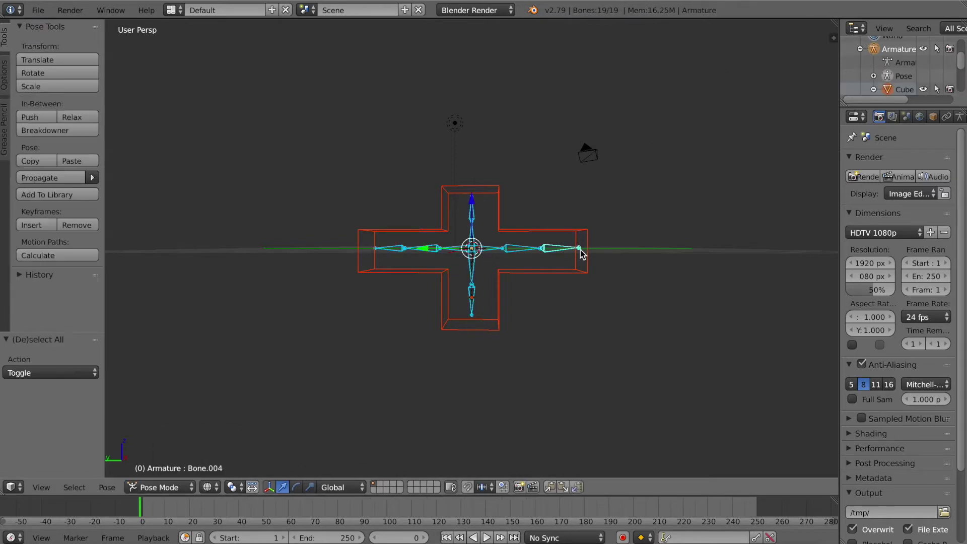
key(a)
Test the rig by rotating the outermost bone of the -Y arm, cancelling that rotation, and grabbing the bone to move it.
right_click(579, 249)
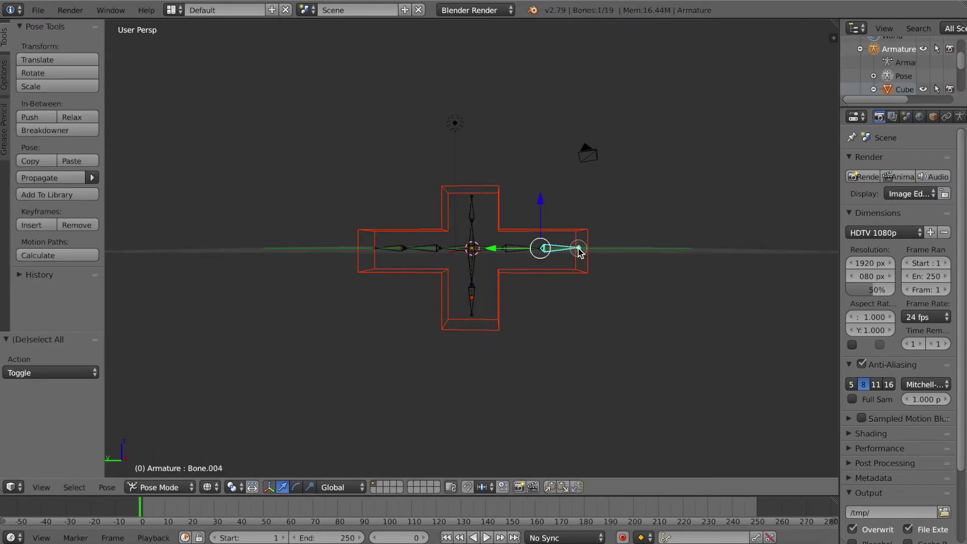
key(r)
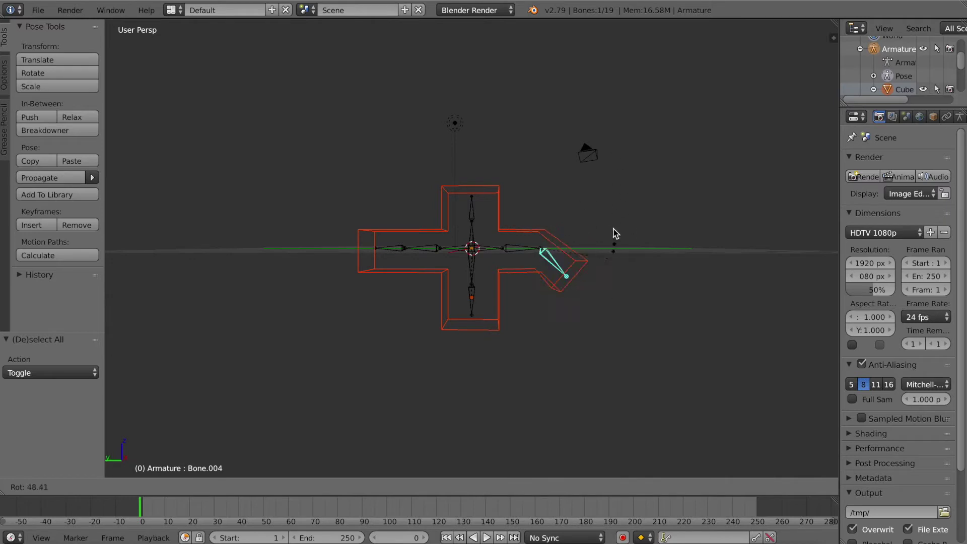
right_click(599, 207)
key(g)
click(585, 210)
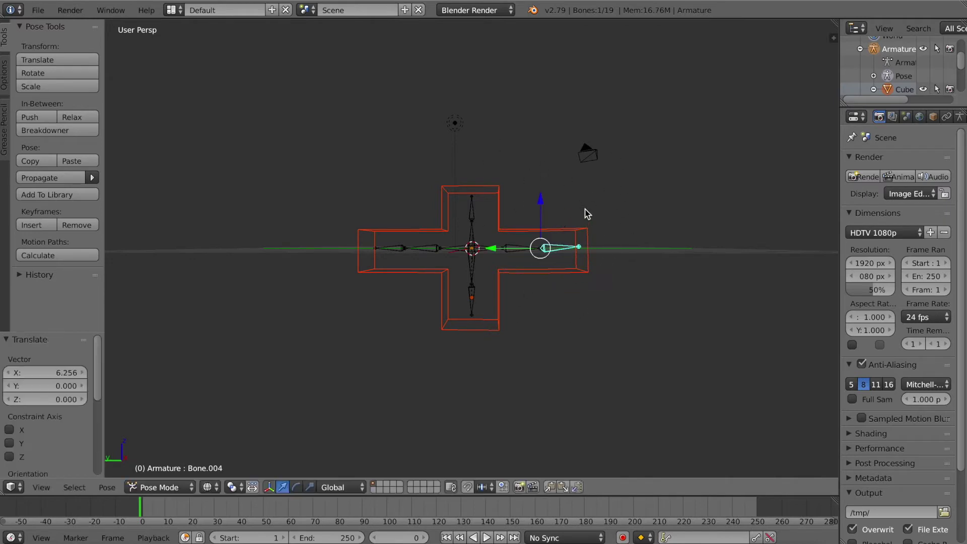
Deselect the side arm's bone and move the upper arm's base bone slightly to test the deformation.
key(a)
right_click(472, 216)
key(g)
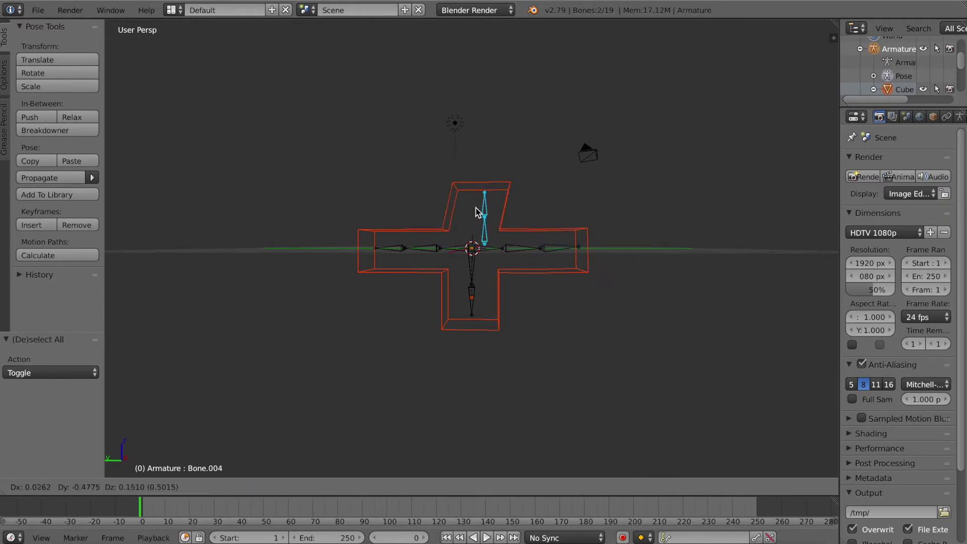
click(472, 217)
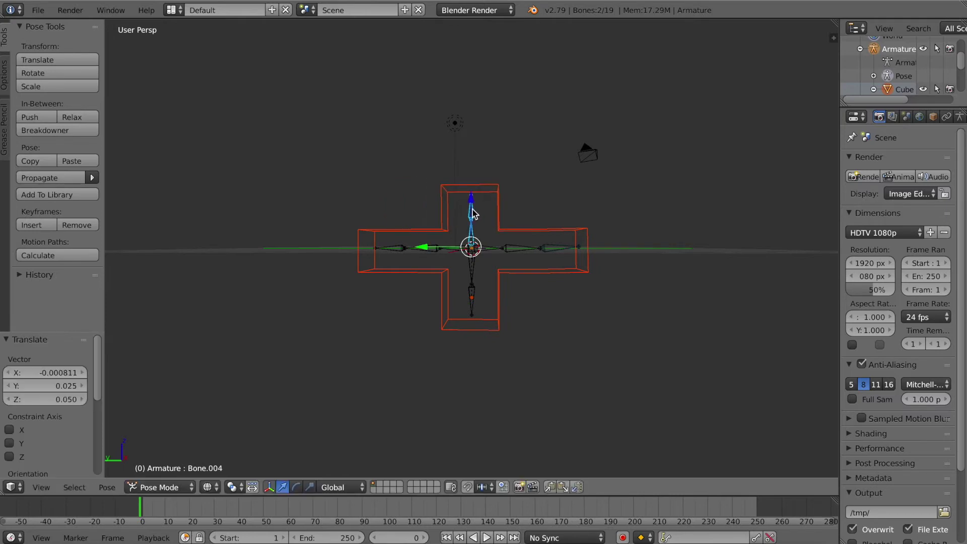
Deselect all bones and test a rotation of the outermost bone in the upper arm.
key(a)
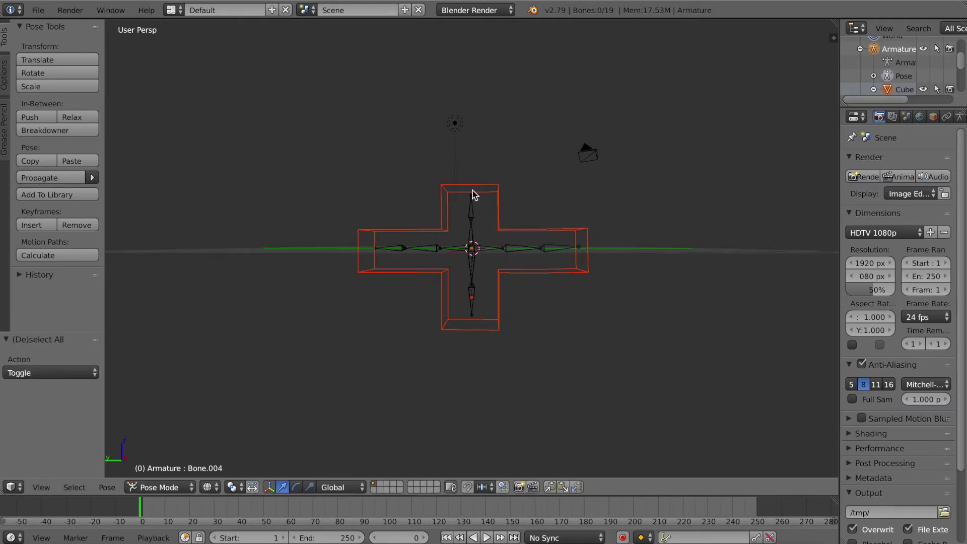
right_click(473, 197)
key(r)
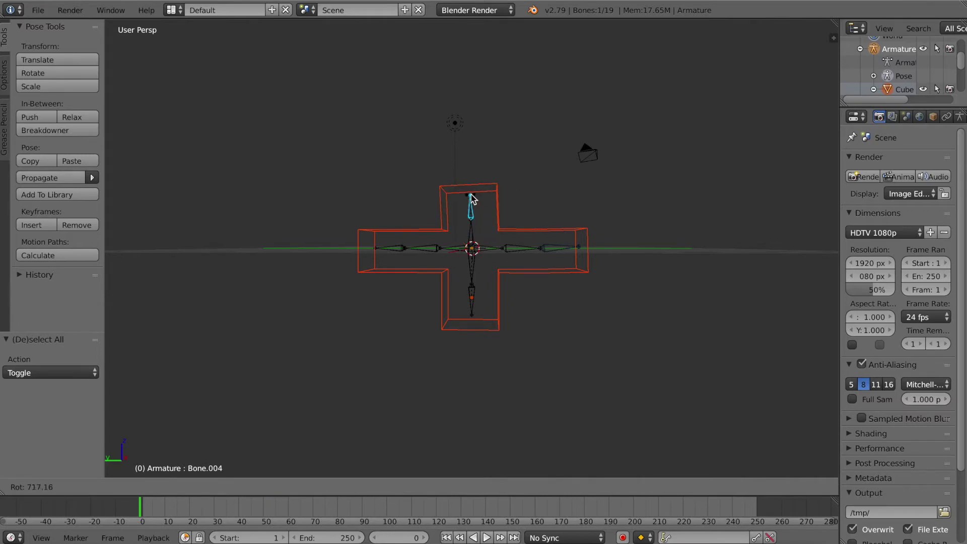
key(Escape)
Select the cross mesh, give it a red material and display the scene in solid shading.
click(904, 90)
click(881, 117)
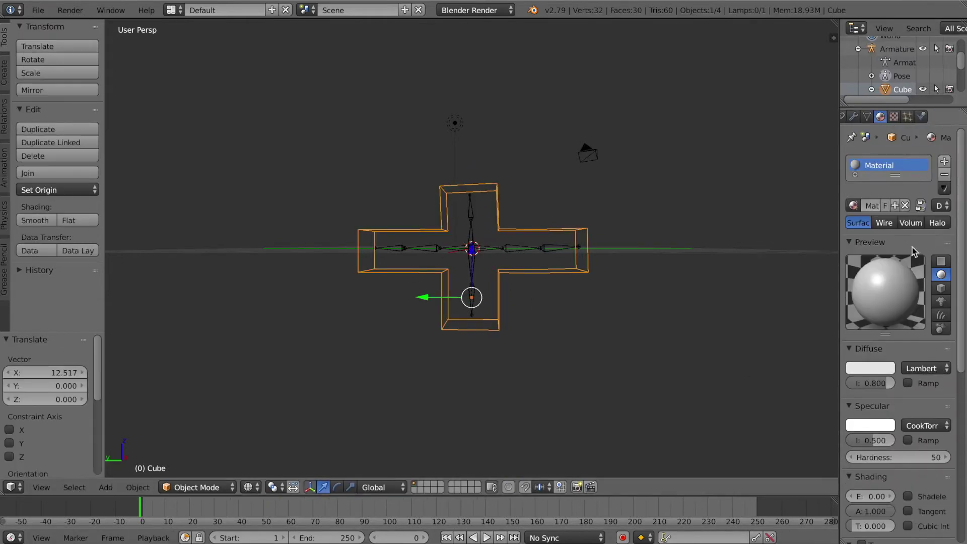
click(854, 205)
click(710, 222)
key(z)
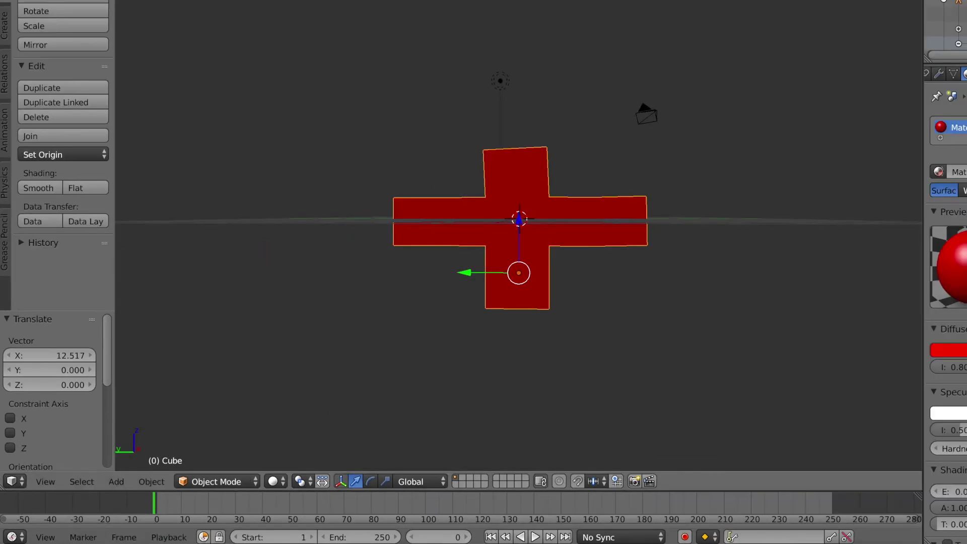
Export the rigged figure in FBX format to the Downloads folder as redman.fbx.
click(42, 1)
mouse_move(71, 254)
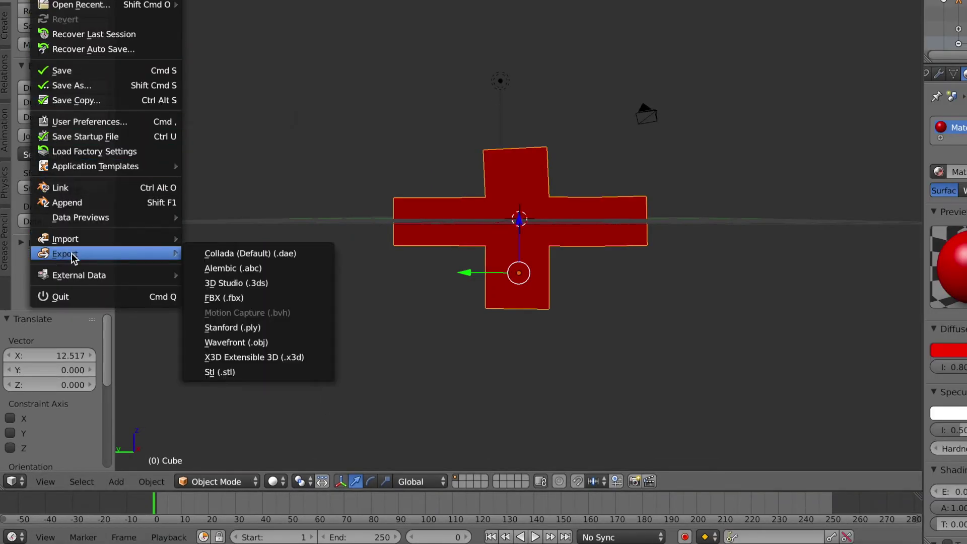
click(227, 297)
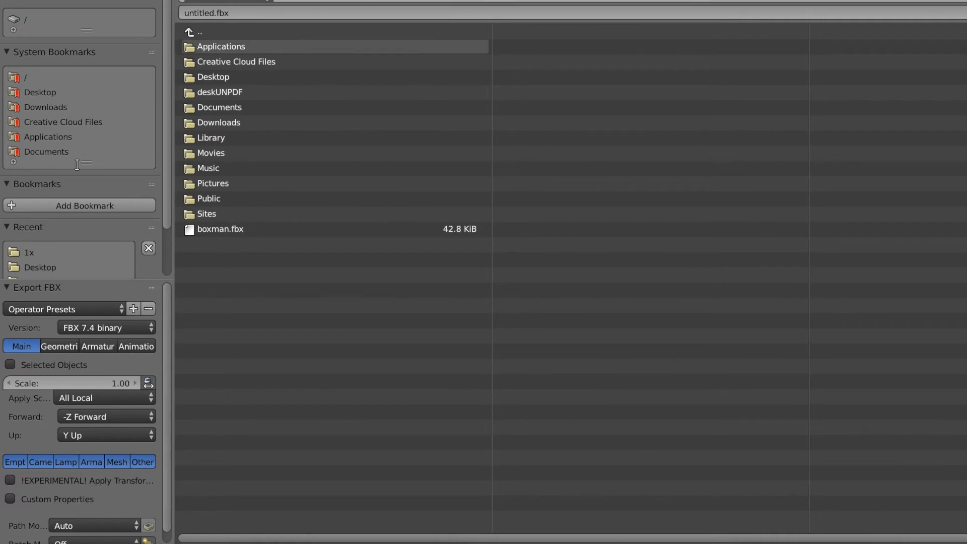
click(43, 93)
click(42, 111)
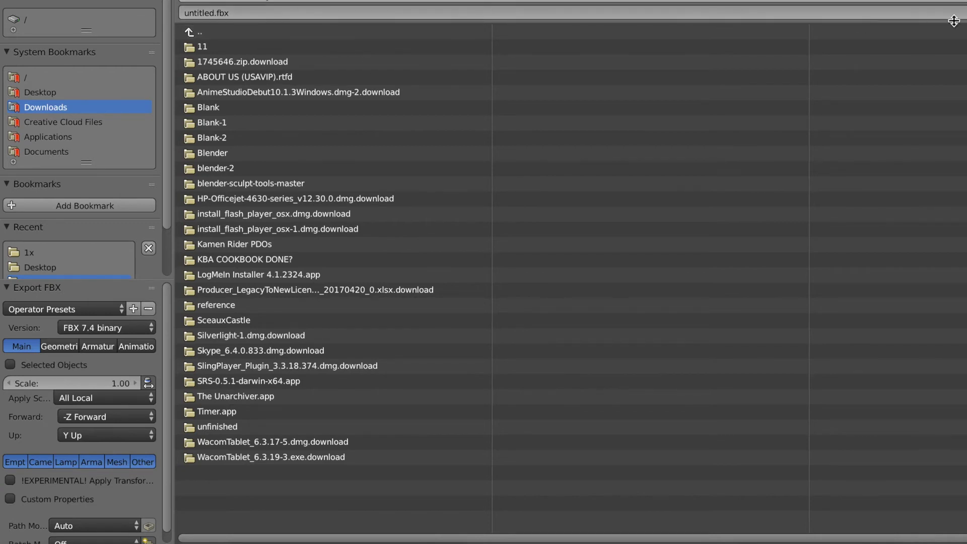
click(214, 11)
text(red)
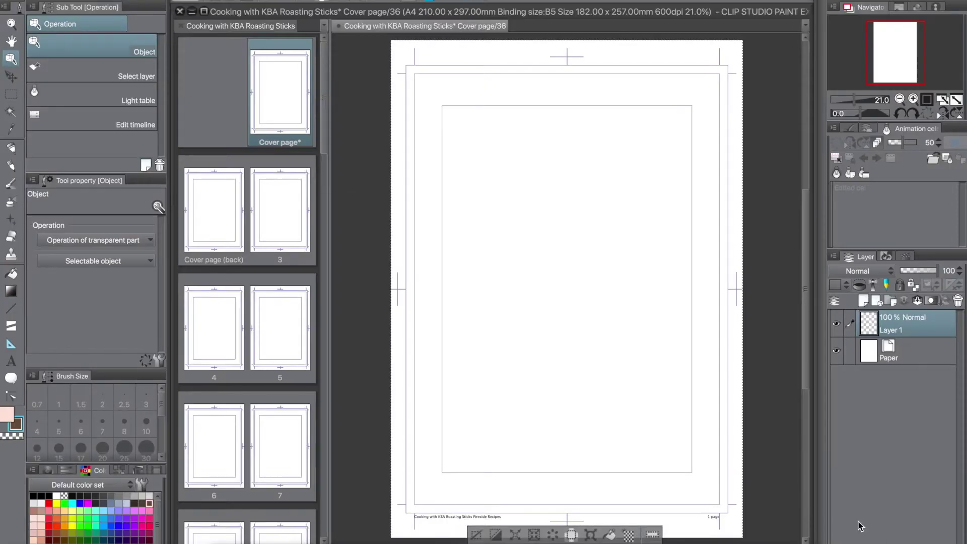
Import redman.fbx from the Downloads folder onto the Clip Studio Paint cover page and minimize the file window.
click(933, 537)
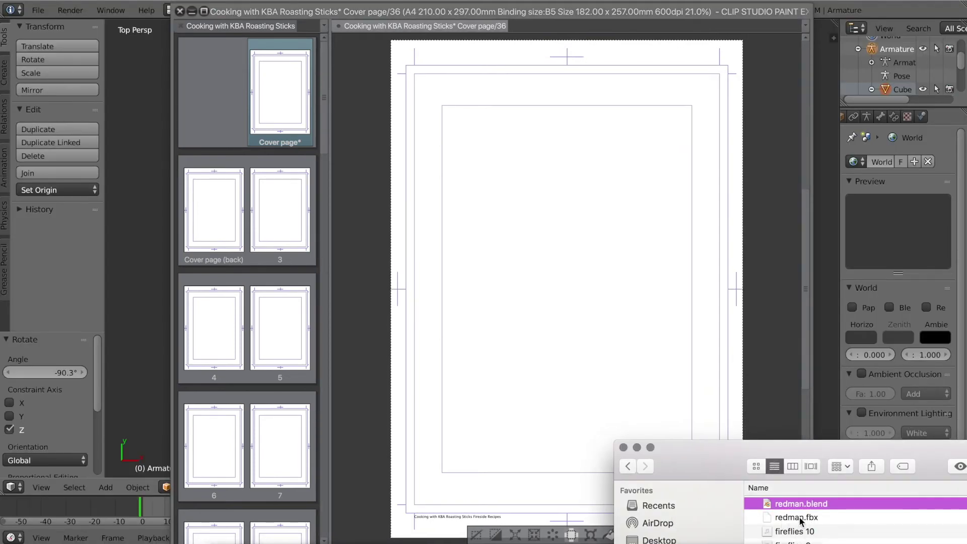
drag(800, 518, 559, 296)
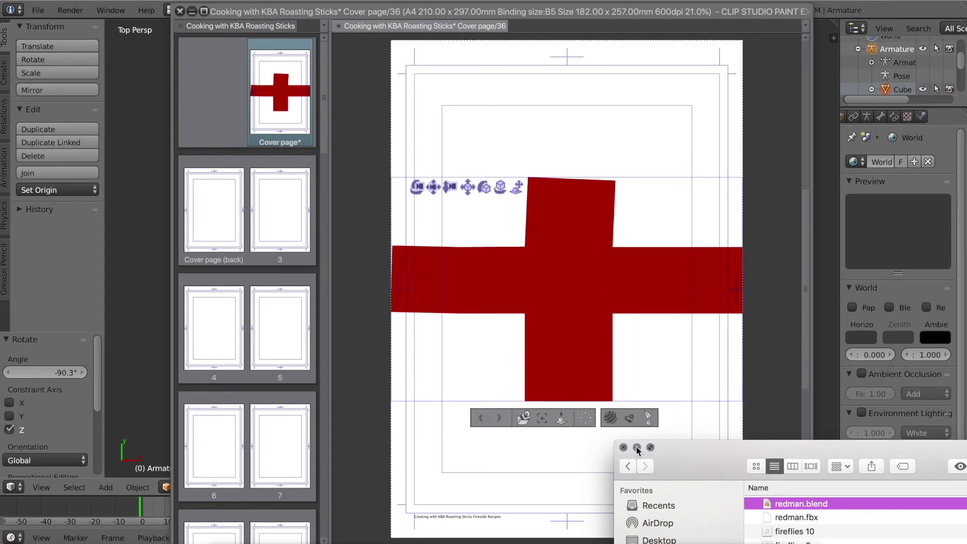
click(636, 447)
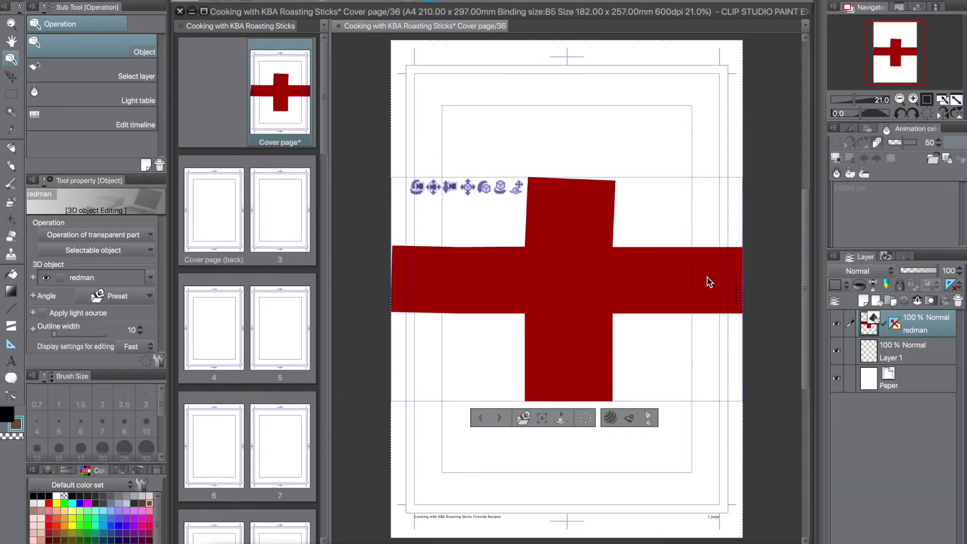
Bend the figure's right-hand arm downward and tilt its head section to the right.
drag(705, 285, 690, 327)
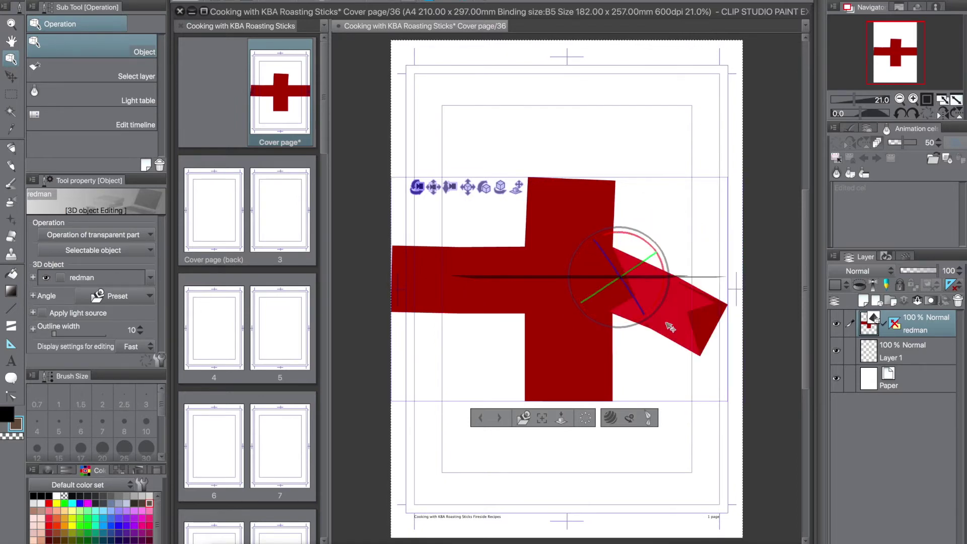
drag(525, 198, 607, 190)
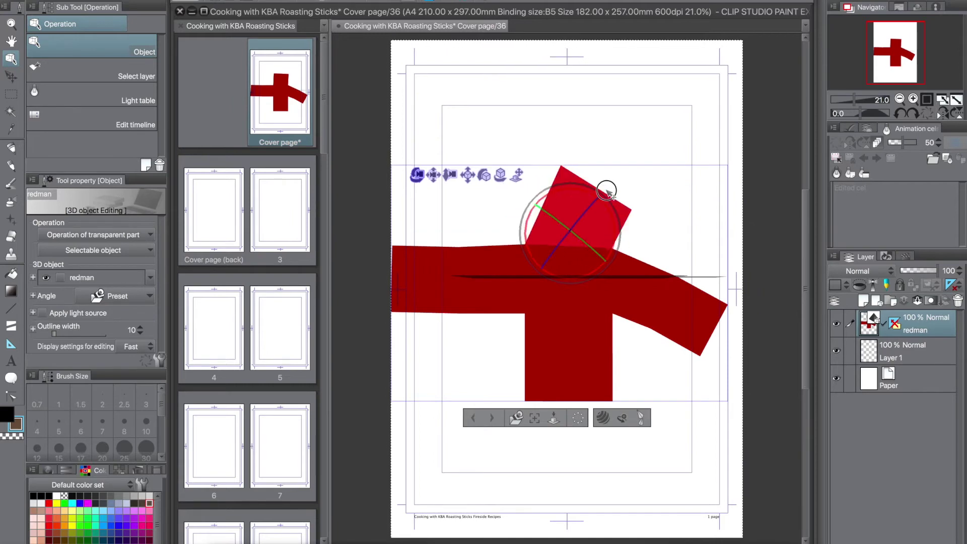
Select the figure's central body joint and rotate the torso so the figure turns at an angle.
click(567, 371)
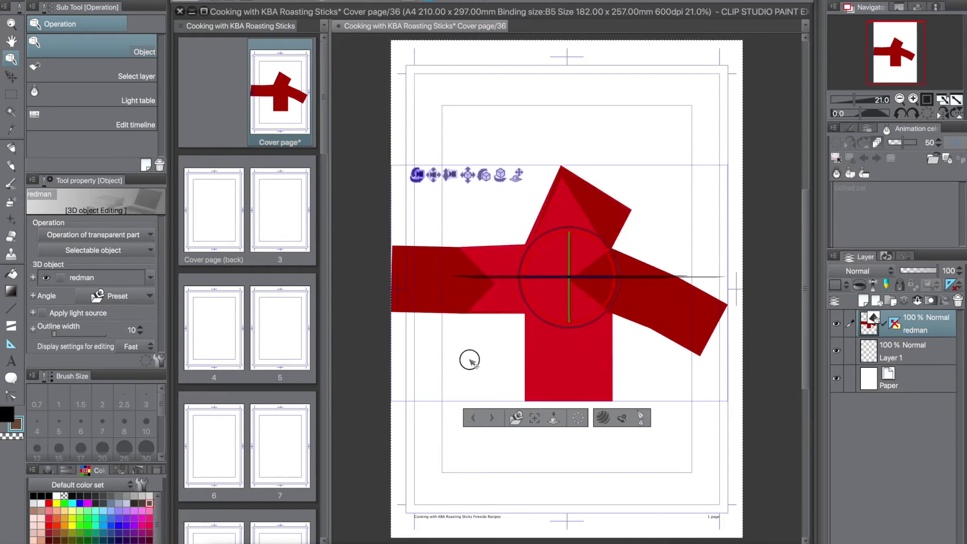
drag(573, 292, 579, 391)
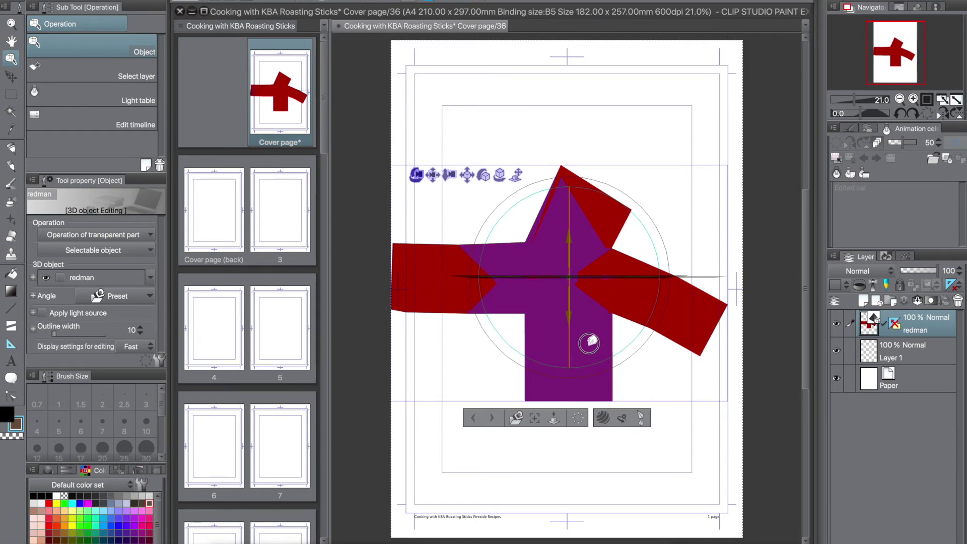
drag(640, 341, 636, 337)
drag(501, 273, 443, 276)
Rotate the left-hand arm's outer joint until the arm bends upward, and hide the palettes around the canvas.
drag(476, 204, 544, 386)
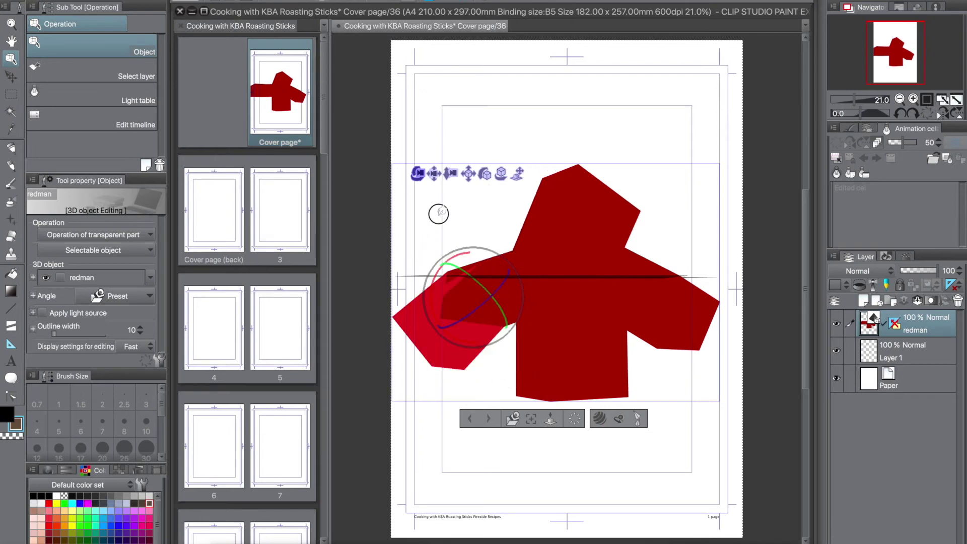
drag(438, 212, 472, 180)
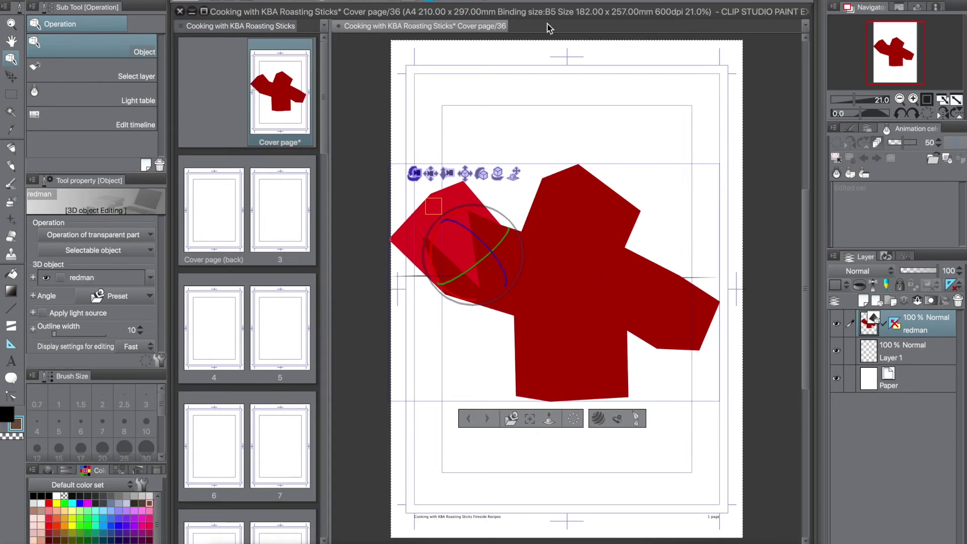
key(Tab)
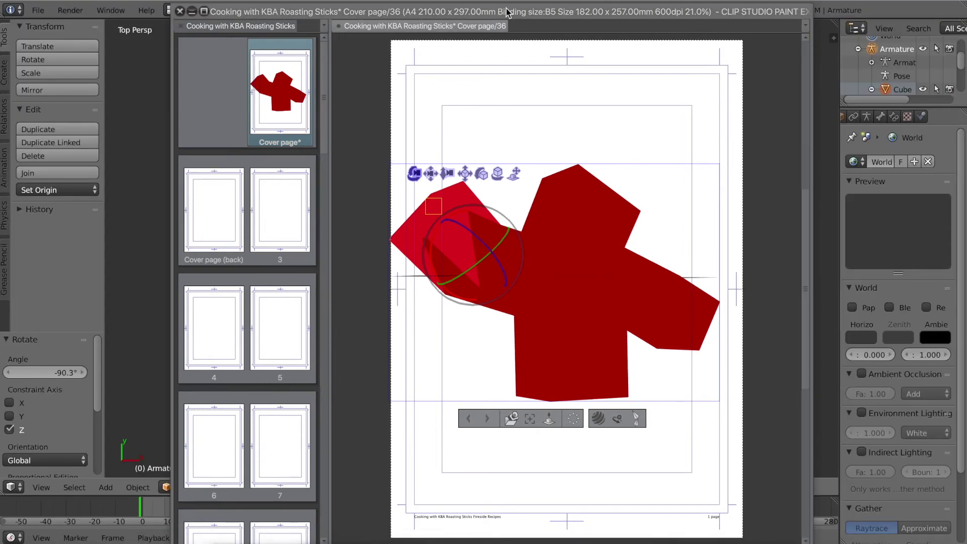